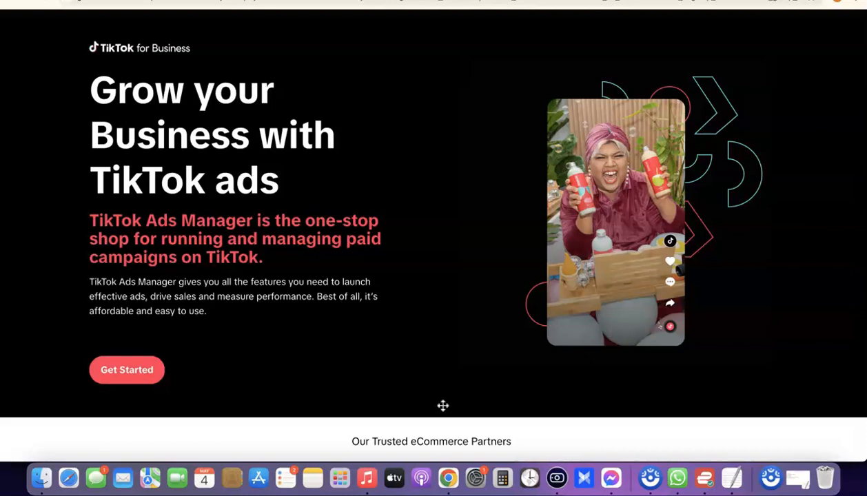
# Start the TikTok Ads Manager sign-up from the TikTok for Business landing page
pyautogui.click(129, 400)
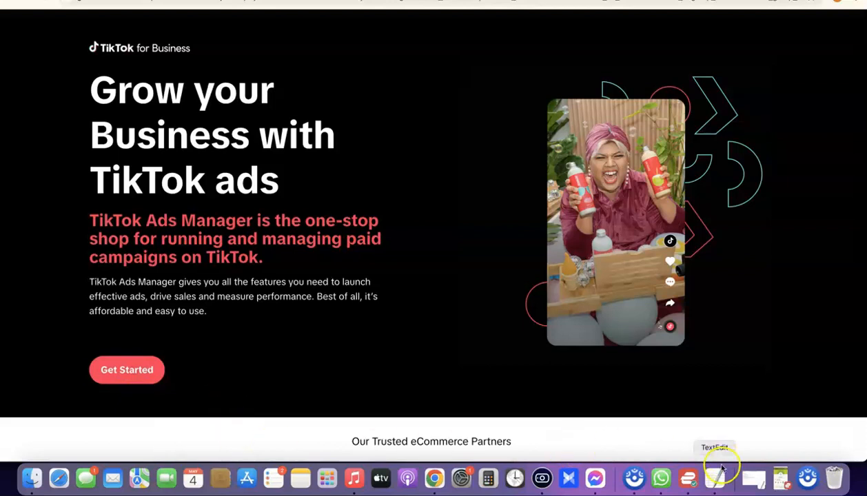
pyautogui.click(687, 478)
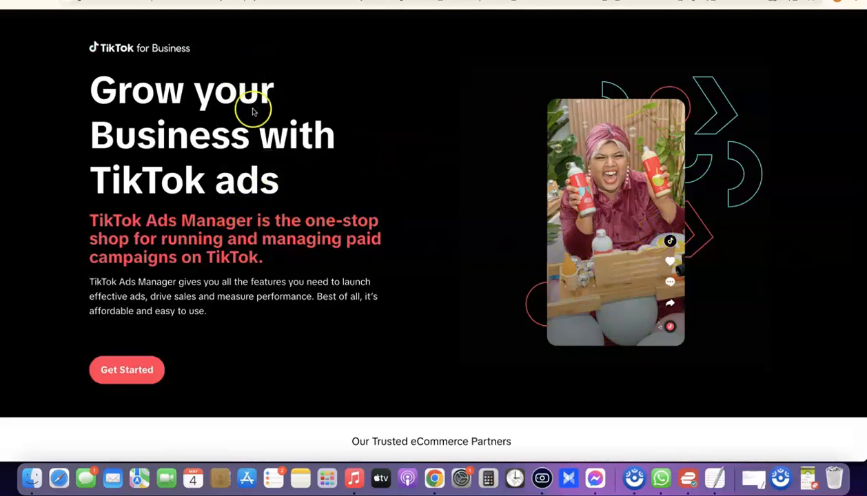
pyautogui.scroll(-2, 252, 107)
pyautogui.scroll(3, 248, 115)
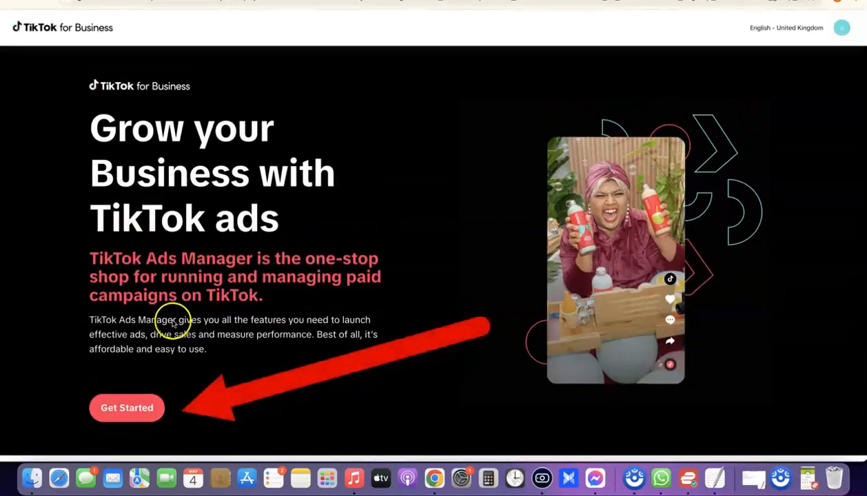
pyautogui.click(139, 408)
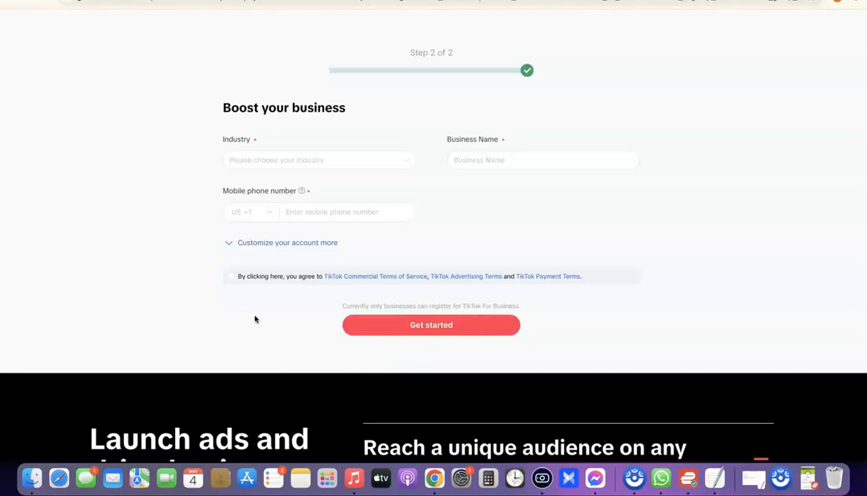
# Choose Health & Personal Care under E-commerce as the business's industry in the sign-up form
pyautogui.click(369, 160)
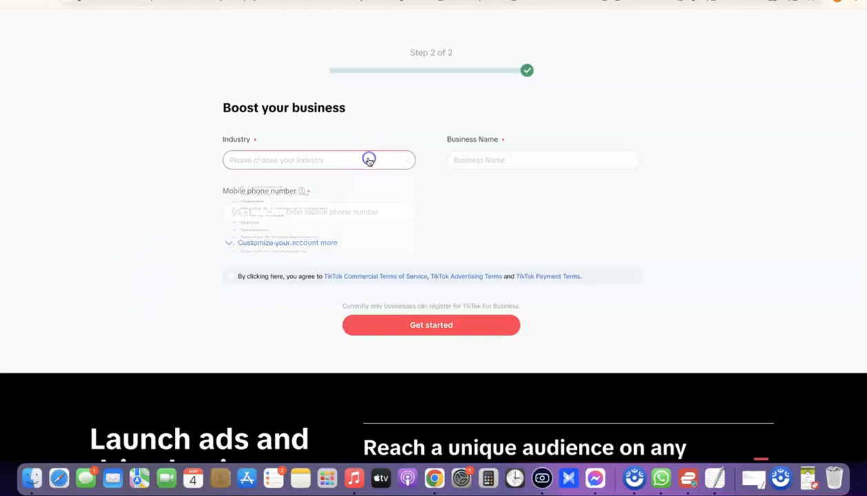
pyautogui.click(268, 214)
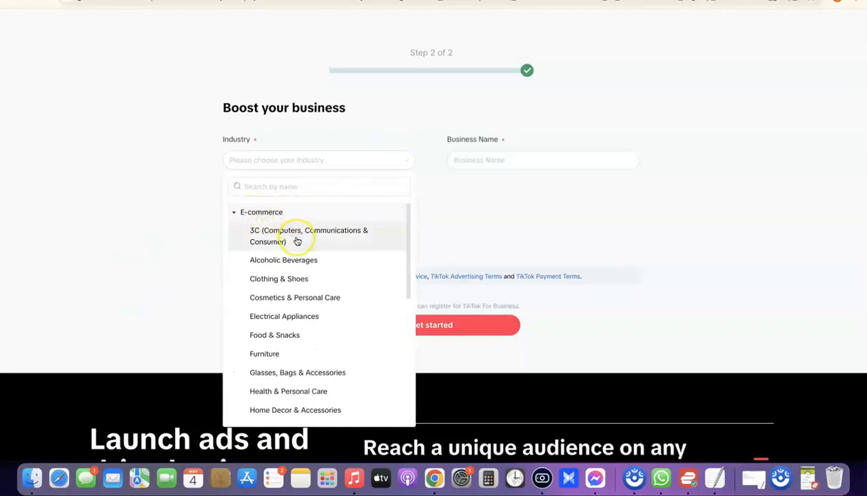
pyautogui.scroll(-1, 298, 238)
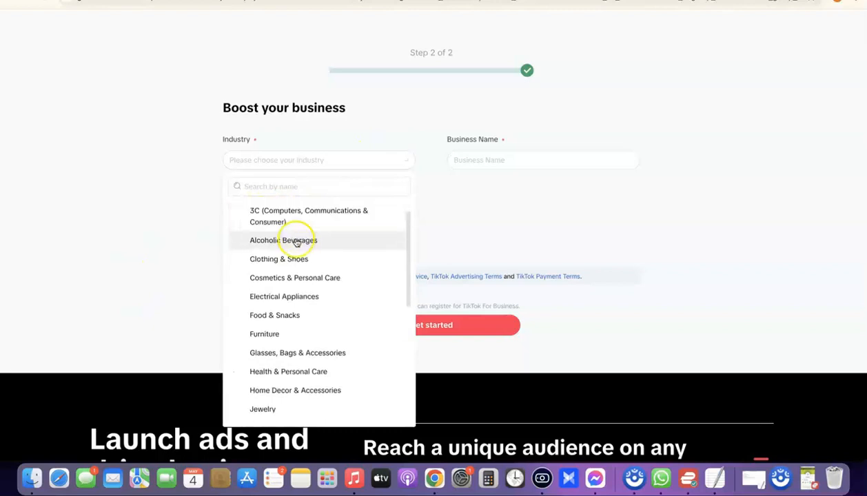
pyautogui.click(288, 370)
# Enter Dropshipping Hustle as the business name
pyautogui.click(527, 162)
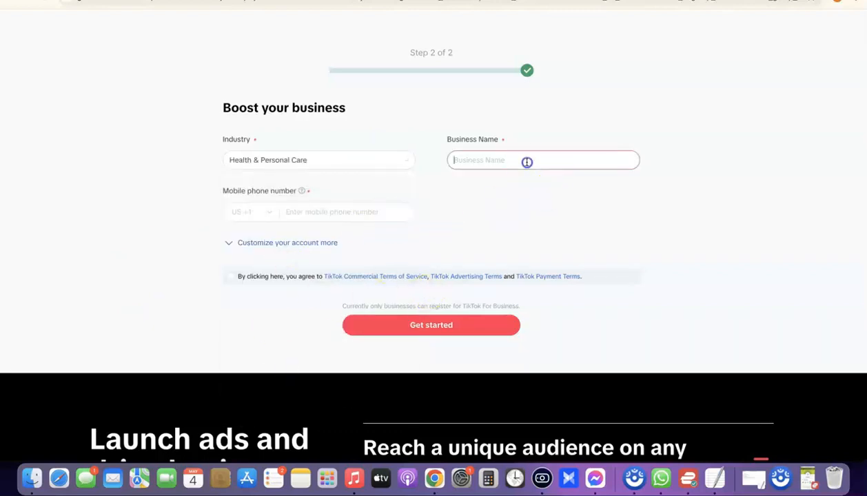
pyautogui.write('DR')
pyautogui.write('rop')
pyautogui.write('shipping Hustle')
# Switch to TextEdit for the mobile phone number and paste it into the sign-up form
pyautogui.click(332, 213)
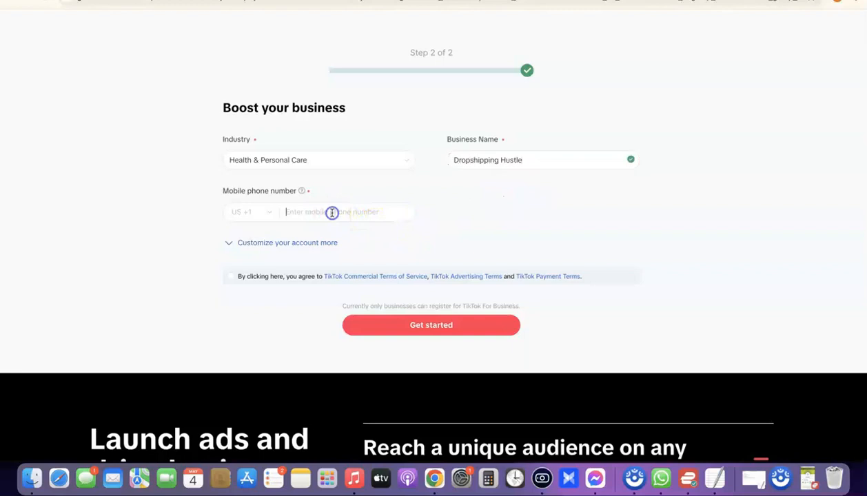
pyautogui.click(715, 474)
pyautogui.click(325, 212)
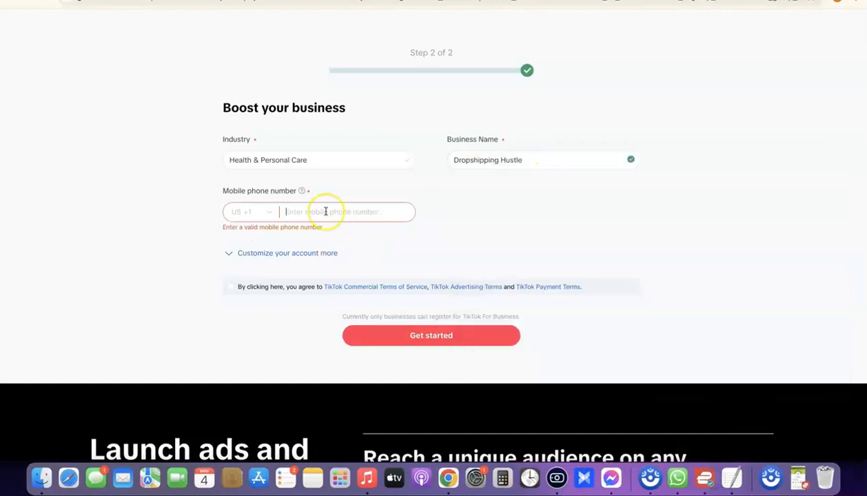
pyautogui.press('super+v')
pyautogui.click(481, 204)
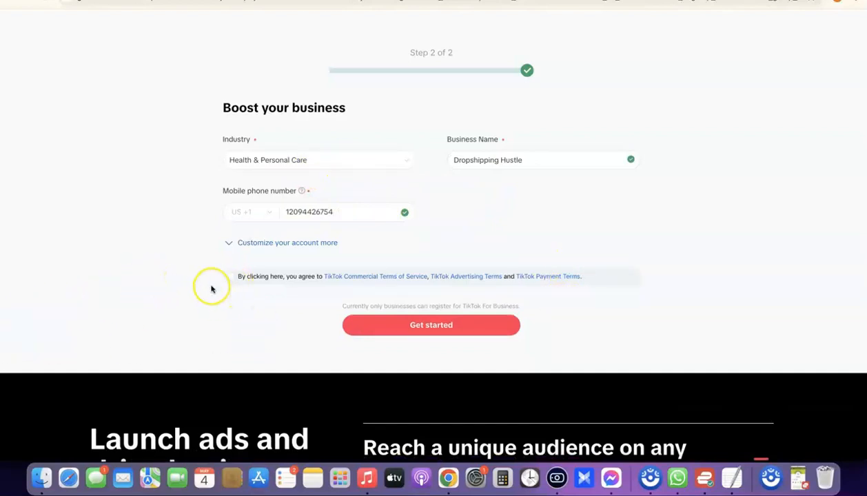
# Submit the registration with TikTok's commercial, advertising and payment terms agreed, and accept the Anti-Discrimination Ad Policy
pyautogui.press('super+equal')
pyautogui.scroll(-2, 212, 287)
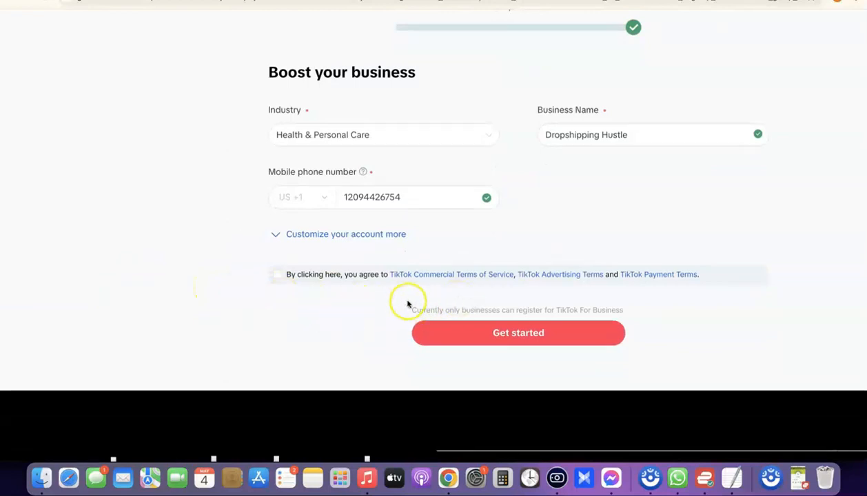
pyautogui.click(277, 275)
pyautogui.scroll(-3, 239, 255)
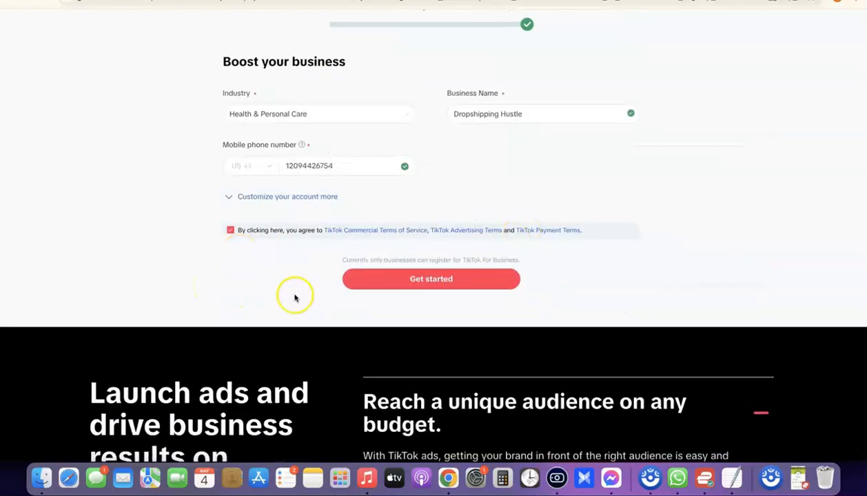
pyautogui.click(449, 284)
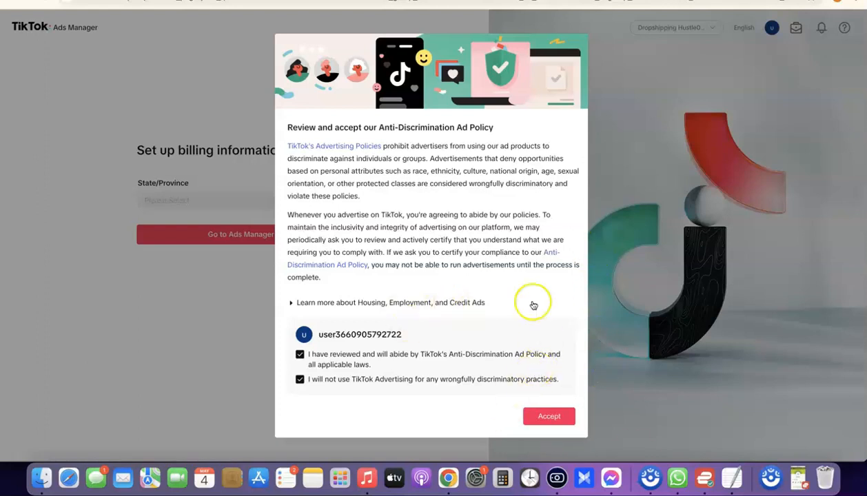
pyautogui.click(553, 416)
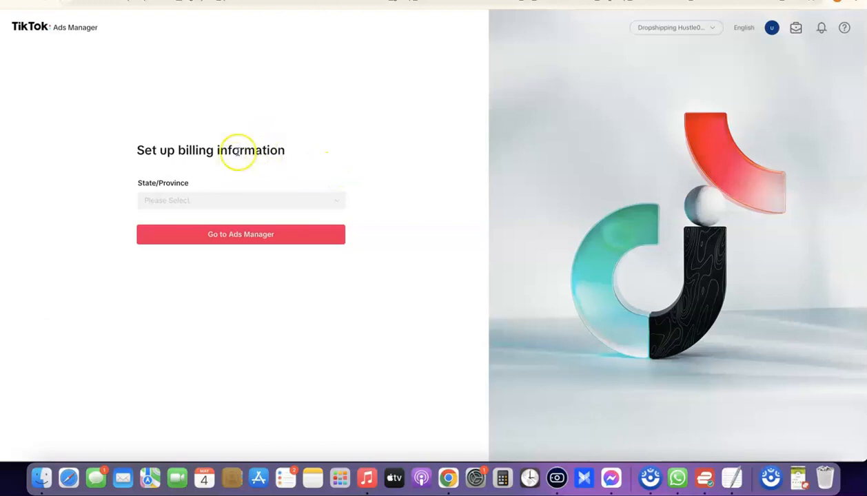
# Set the billing state to Wyoming and proceed to Ads Manager
pyautogui.click(335, 204)
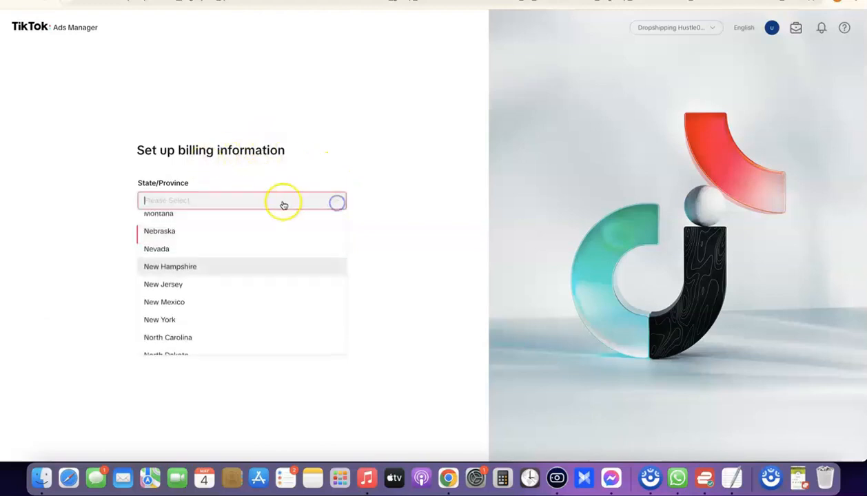
pyautogui.scroll(-8, 267, 232)
pyautogui.scroll(3, 267, 232)
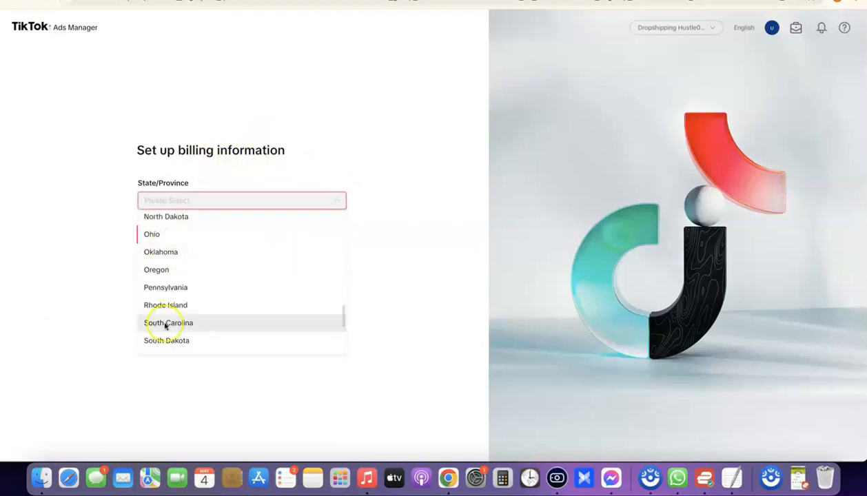
pyautogui.scroll(-5, 166, 324)
pyautogui.click(166, 348)
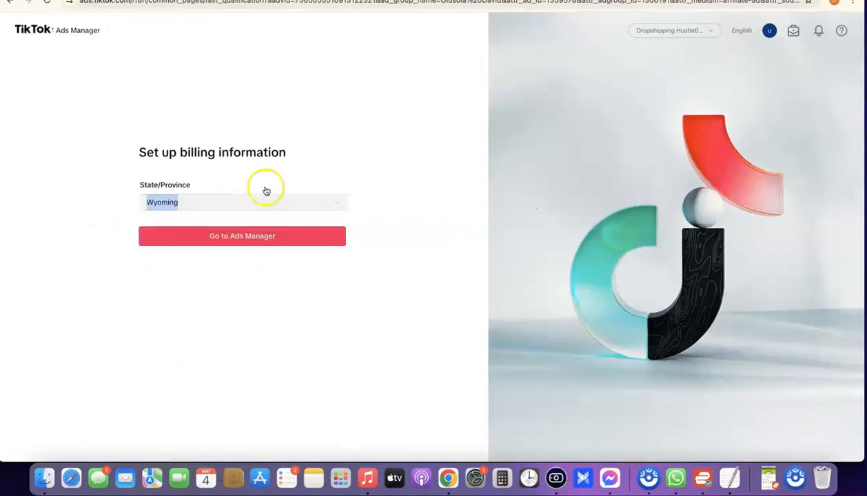
pyautogui.click(326, 175)
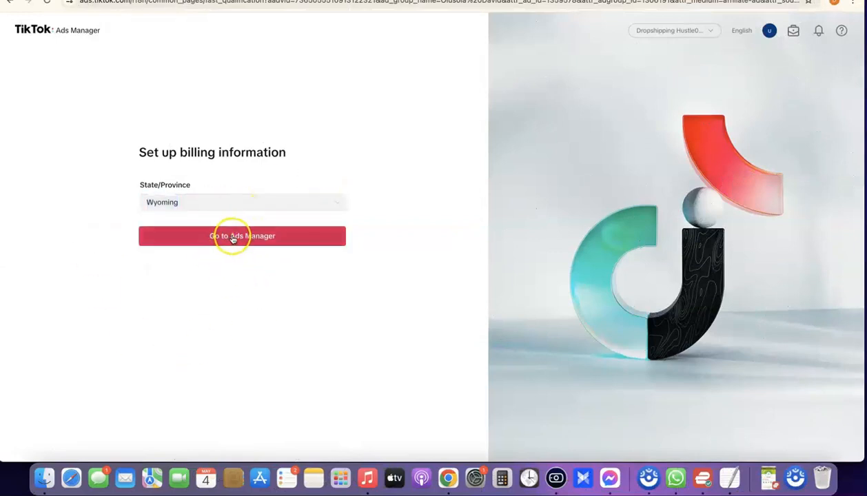
pyautogui.click(255, 238)
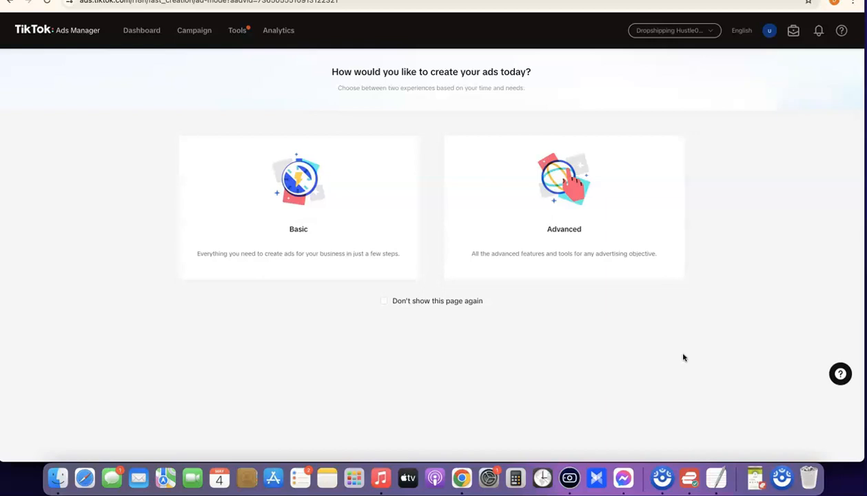
# Choose the Advanced ad creation experience and dismiss the tip about the new advertising objectives look
pyautogui.click(559, 235)
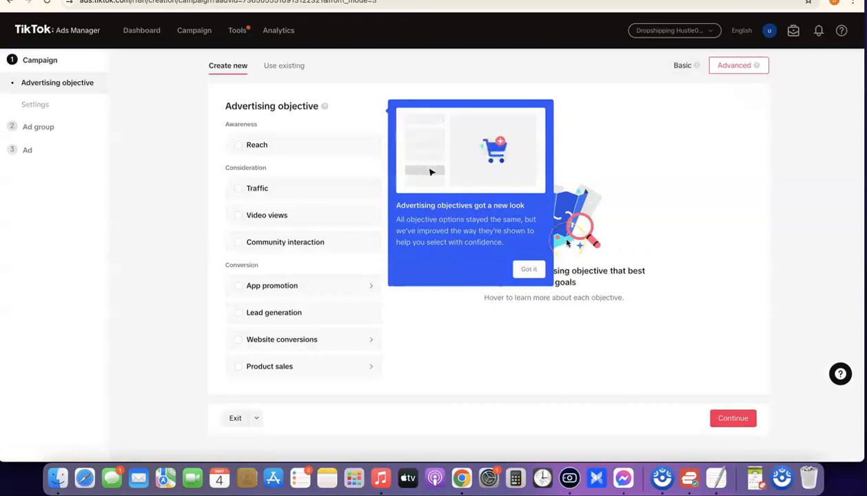
pyautogui.click(531, 270)
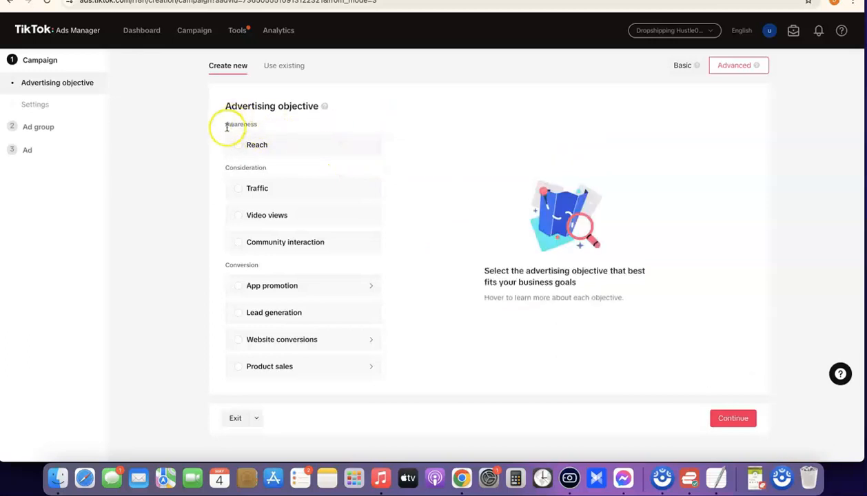
# Examine the descriptions of the advertising objectives, from Reach and Traffic through to Product sales
pyautogui.moveTo(236, 146)
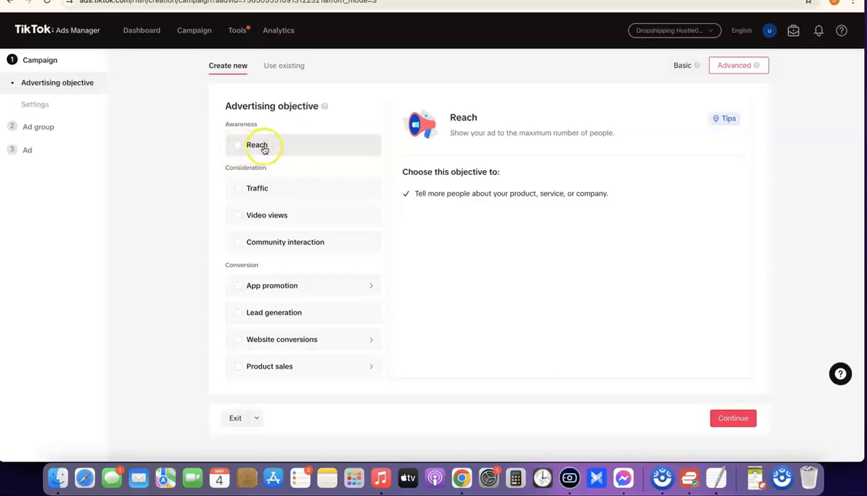
pyautogui.click(264, 194)
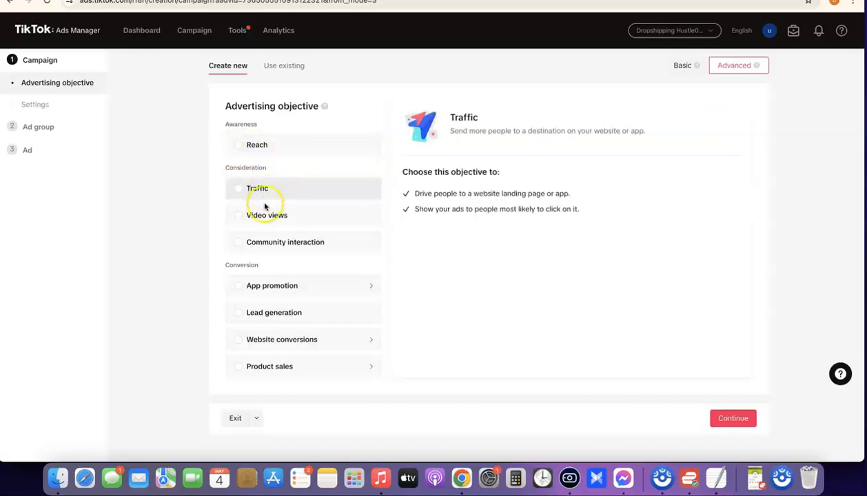
pyautogui.click(255, 214)
pyautogui.click(286, 248)
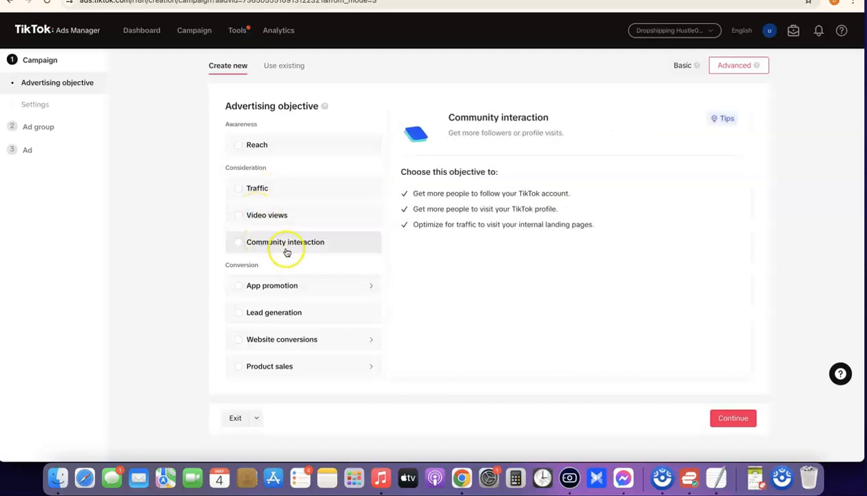
pyautogui.click(262, 290)
pyautogui.click(262, 314)
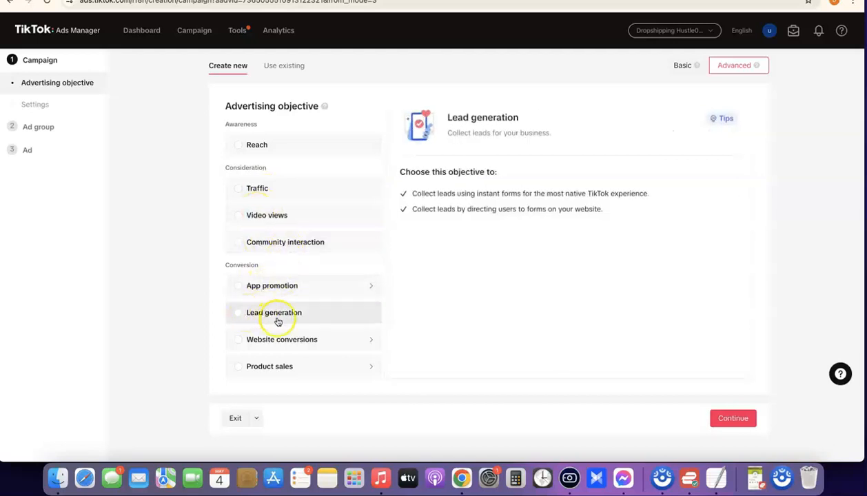
pyautogui.click(265, 339)
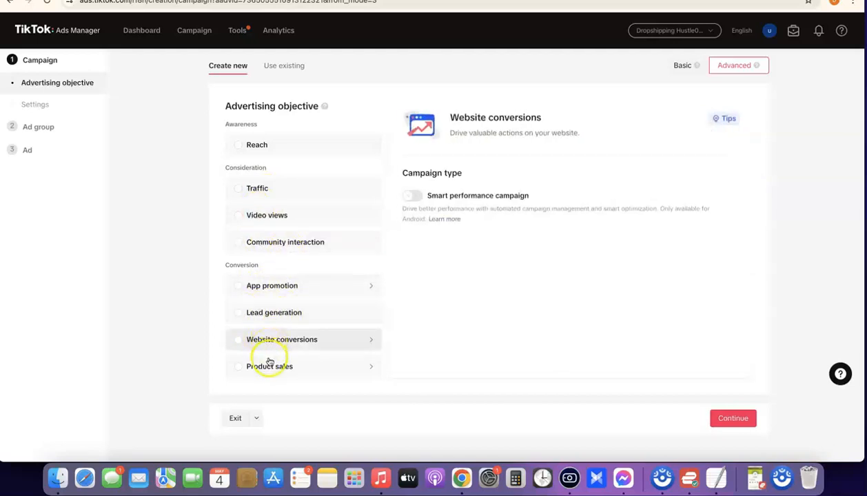
pyautogui.click(272, 365)
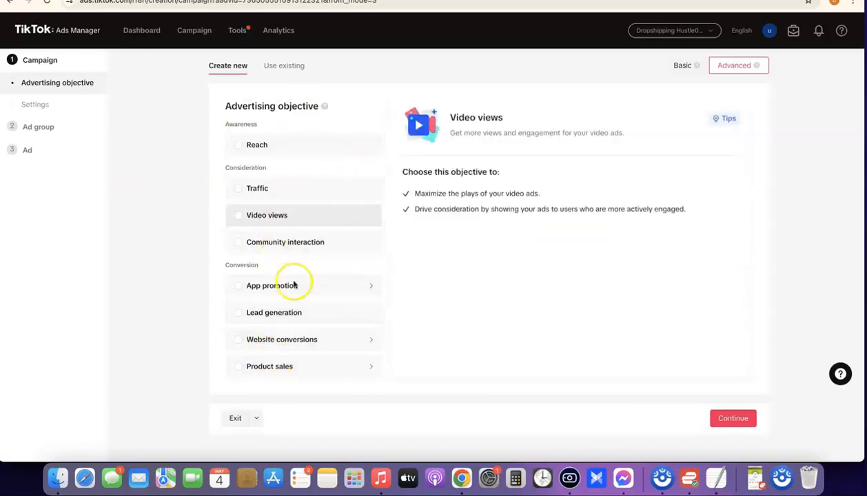
pyautogui.moveTo(263, 188)
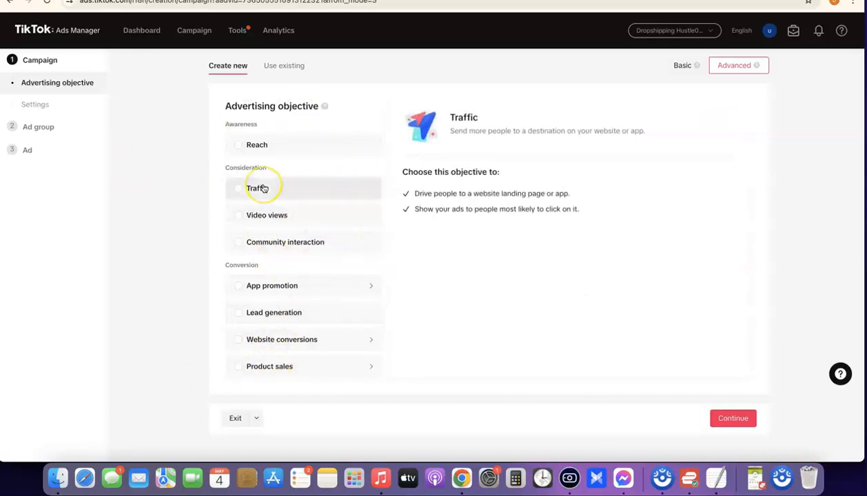
# Select Website conversions as the campaign's advertising objective and dismiss the customer satisfaction survey
pyautogui.moveTo(245, 342)
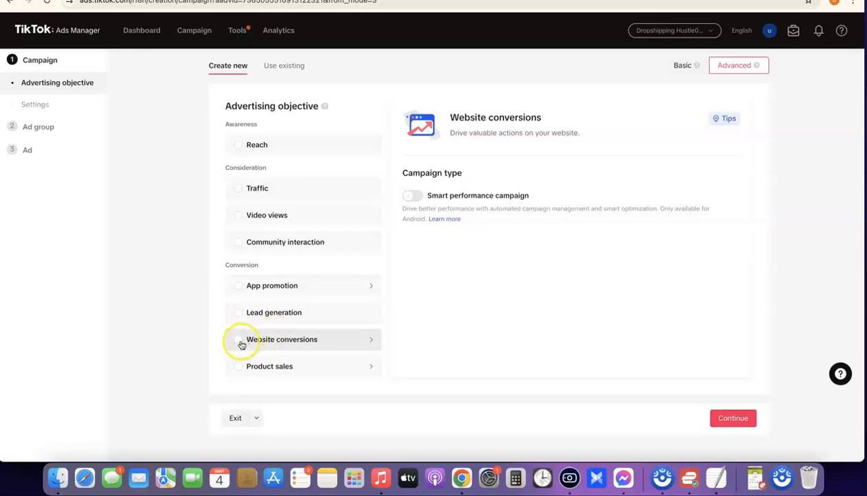
pyautogui.click(239, 340)
pyautogui.scroll(-5, 444, 262)
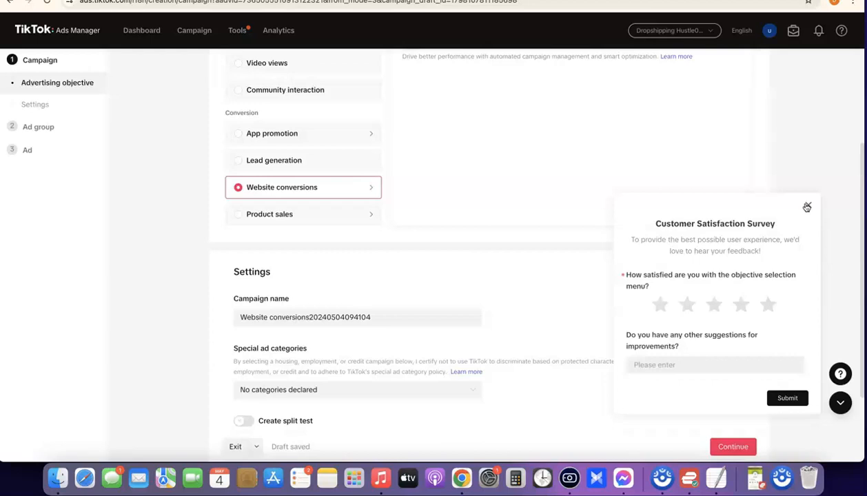
pyautogui.click(808, 207)
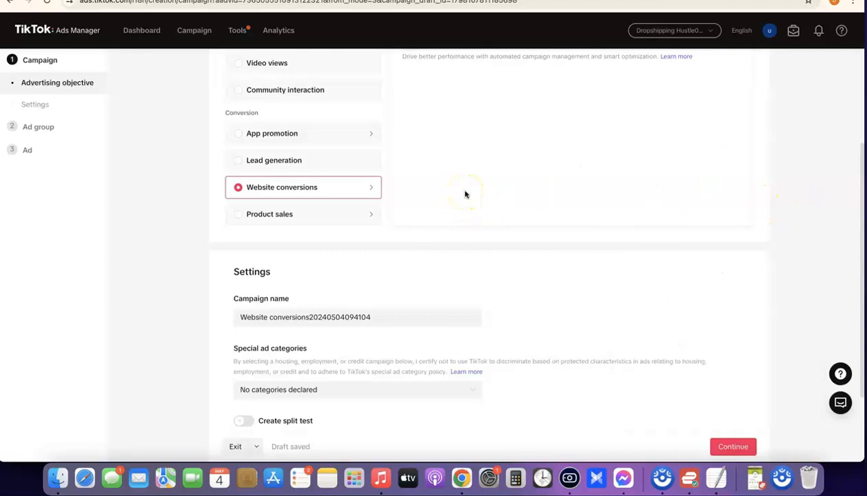
# Leave the campaign draft and go to the Ads Manager dashboard
pyautogui.scroll(3, 465, 195)
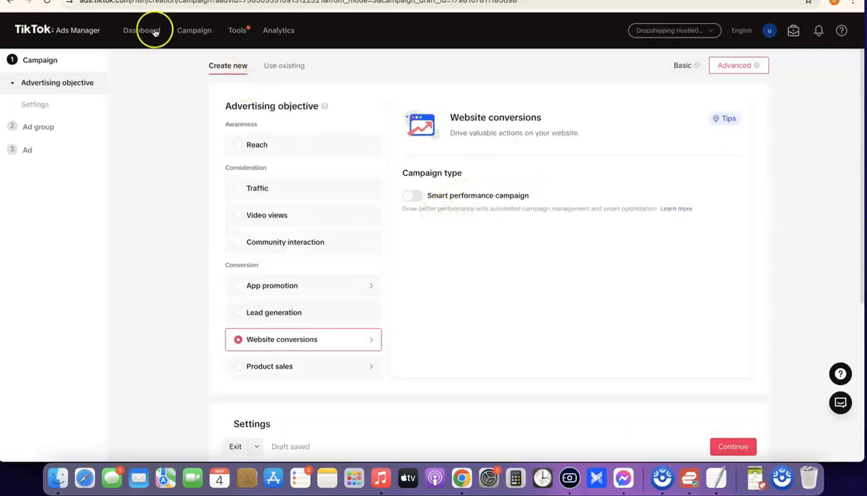
pyautogui.click(133, 33)
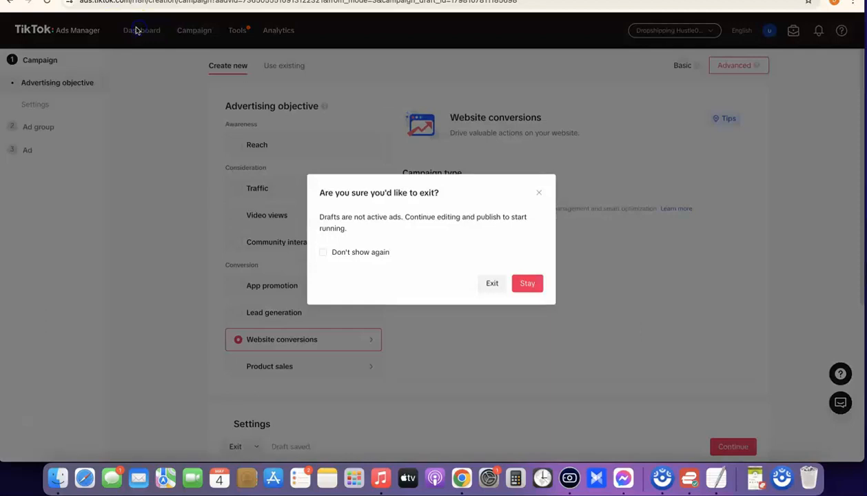
pyautogui.click(492, 284)
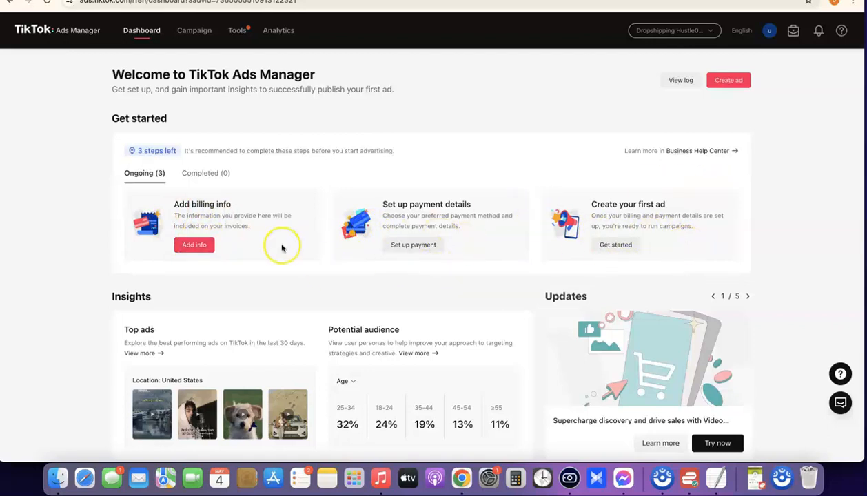
# Examine the payment methods that can be added to the ad account and leave without adding one
pyautogui.click(408, 243)
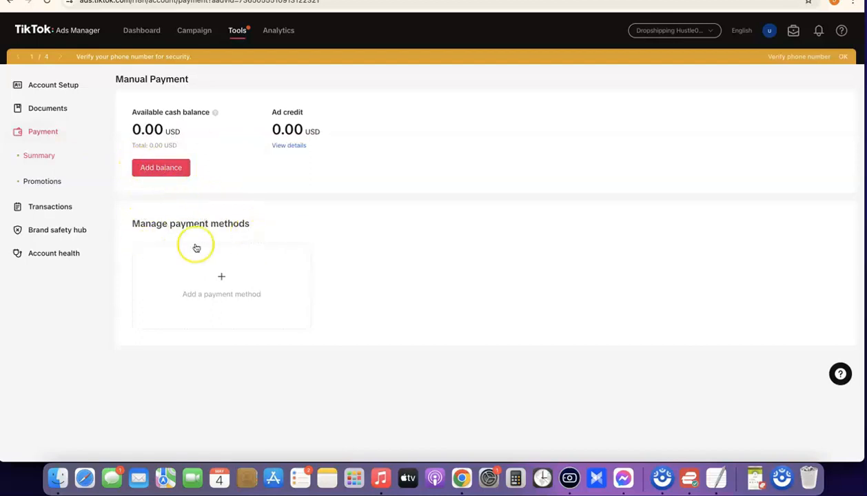
pyautogui.click(220, 278)
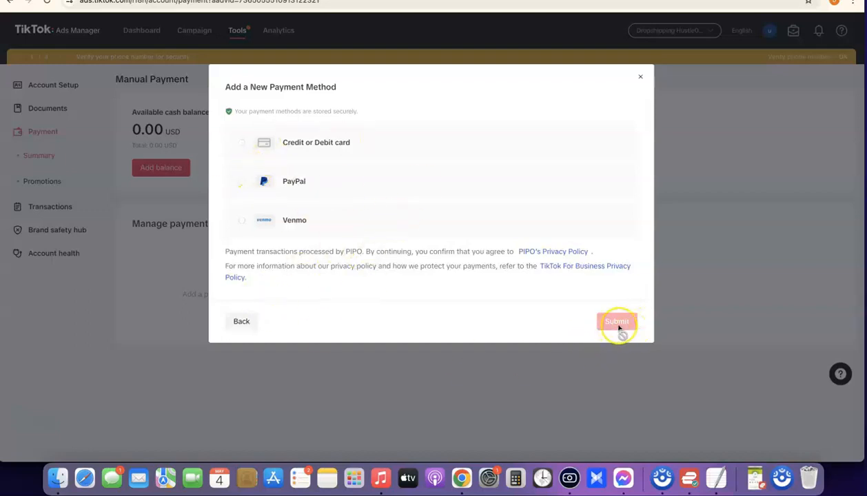
pyautogui.click(641, 79)
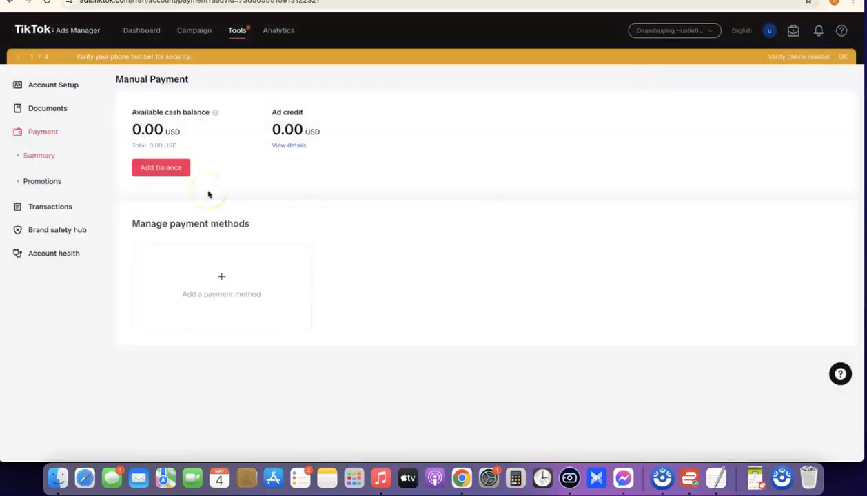
# Start the Business Center registration as an advertiser and set the country or region to United States
pyautogui.click(793, 35)
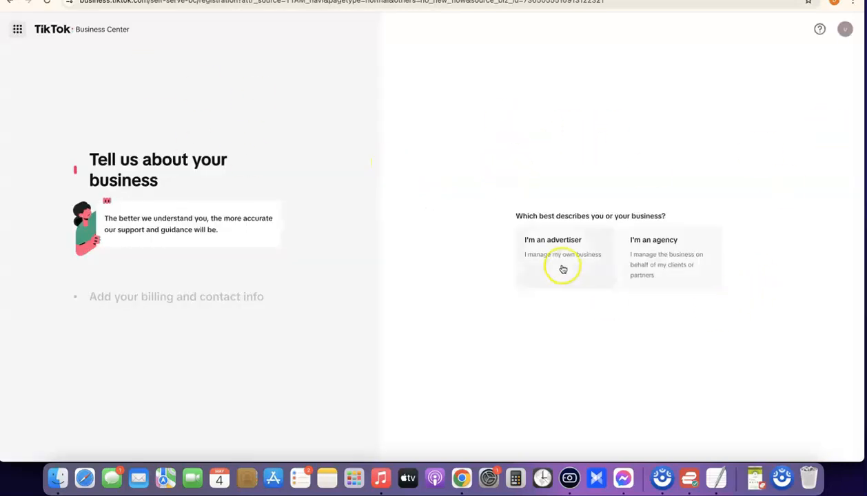
pyautogui.click(563, 243)
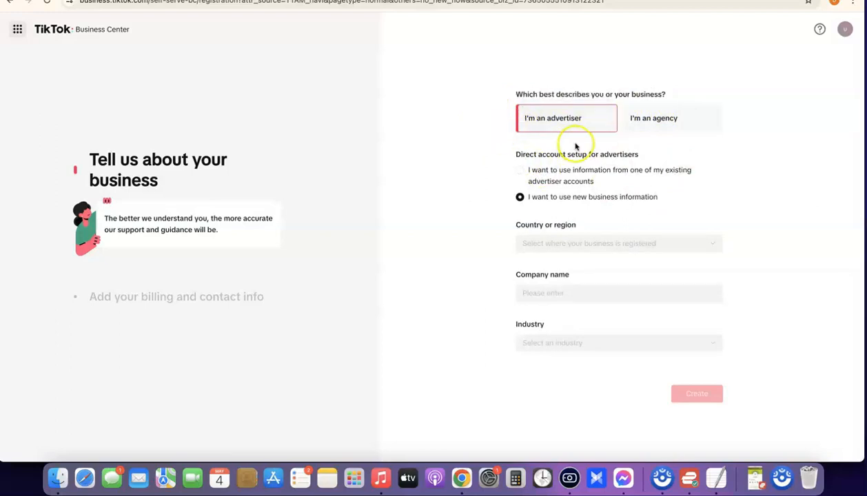
pyautogui.click(579, 247)
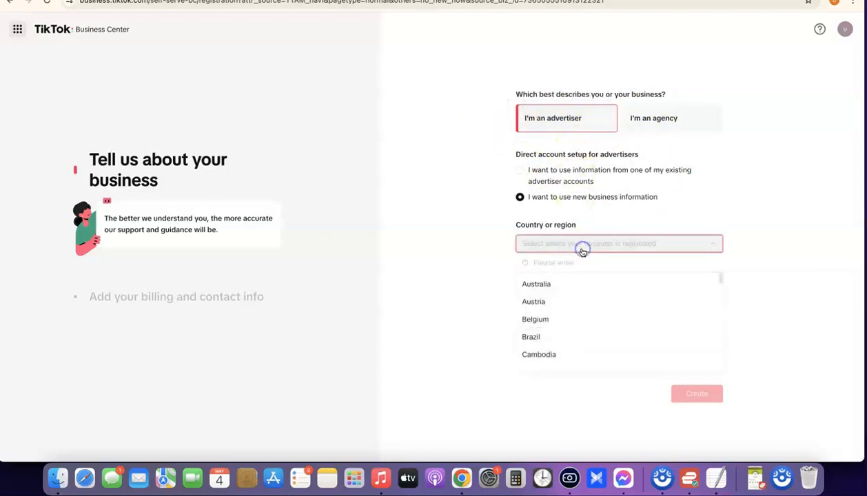
pyautogui.scroll(-10, 558, 289)
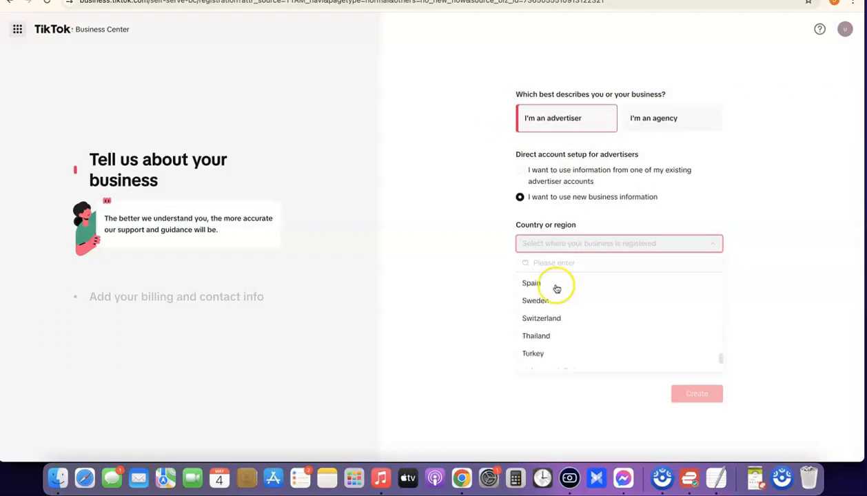
pyautogui.click(545, 342)
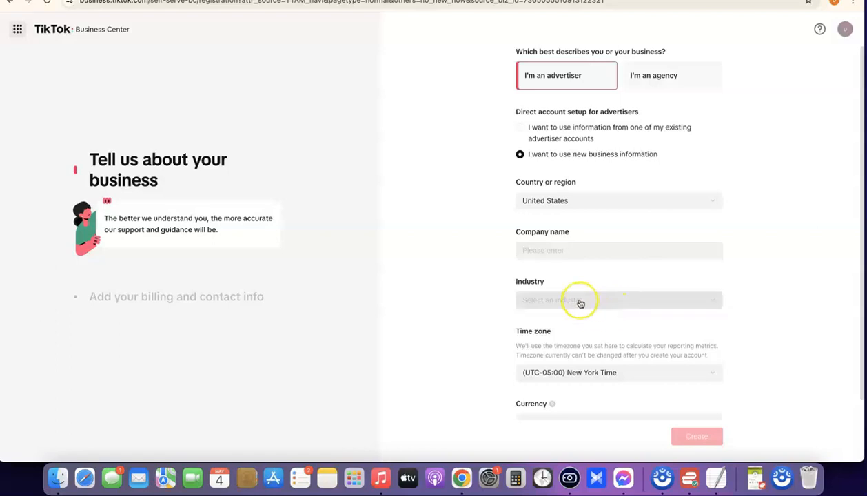
# Enter Dropshipping Hustle as both the company name and the Business Center name
pyautogui.scroll(-1, 580, 304)
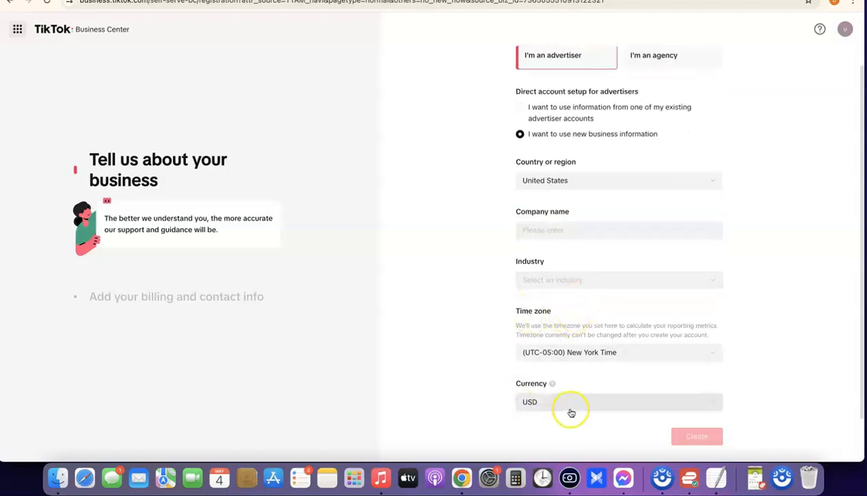
pyautogui.scroll(1, 605, 212)
pyautogui.scroll(-1, 606, 213)
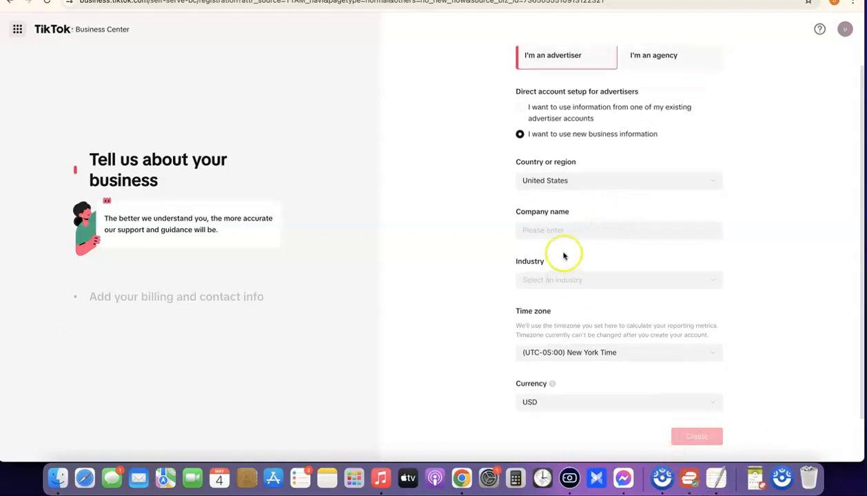
pyautogui.click(541, 232)
pyautogui.write('DR')
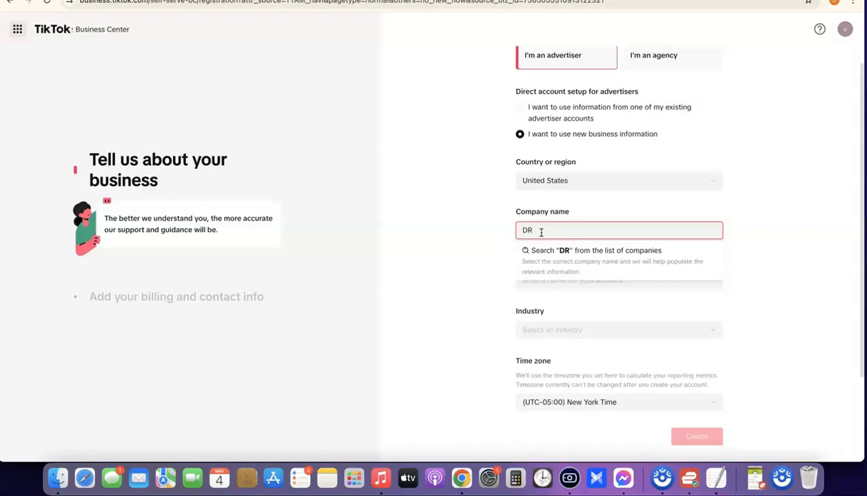
pyautogui.press('BackSpace')
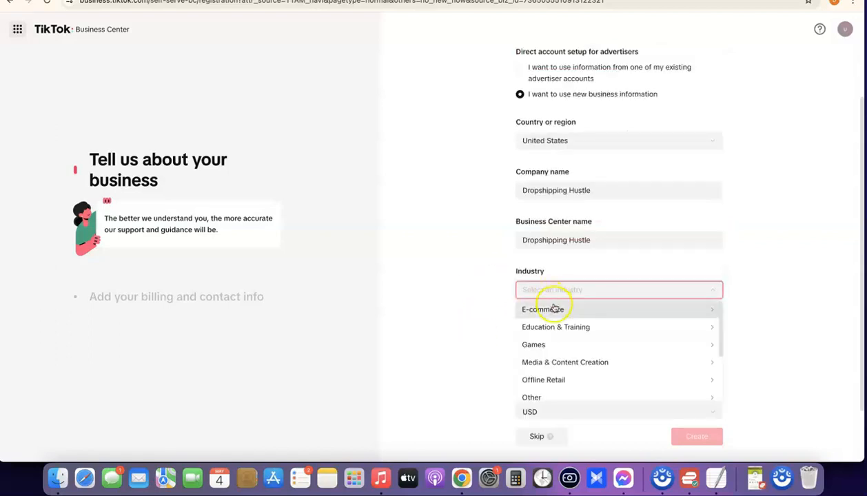
# Set the industry to E-commerce/Health & Personal Care and create the Business Center
pyautogui.click(550, 308)
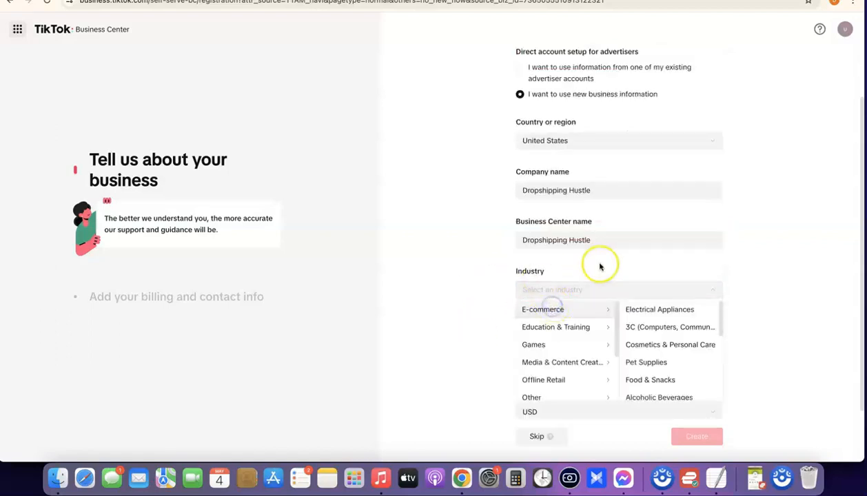
pyautogui.scroll(-5, 667, 348)
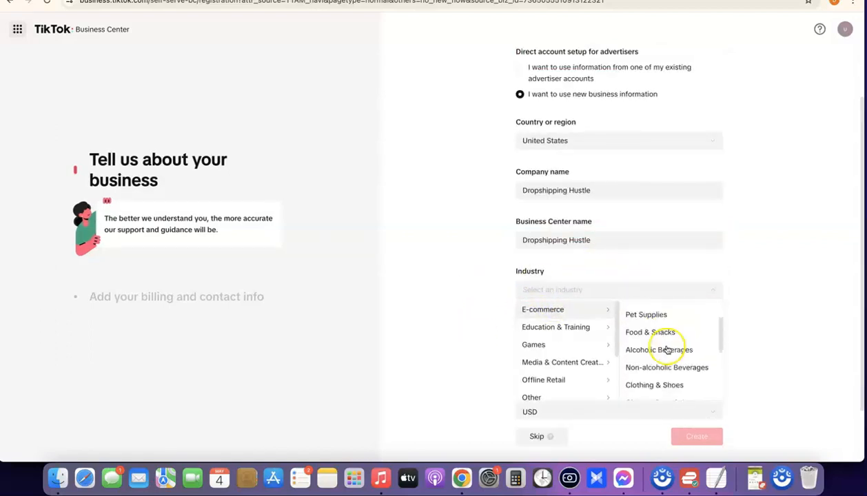
pyautogui.moveTo(657, 340); pyautogui.dragTo(658, 348)
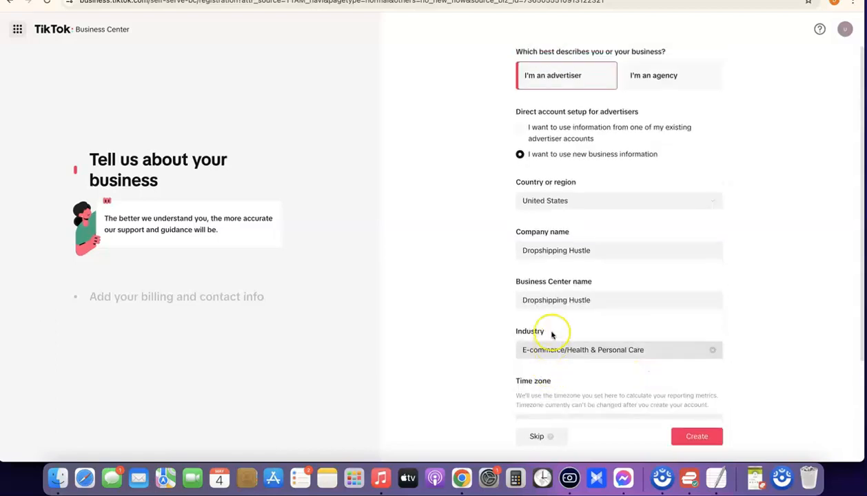
pyautogui.scroll(-2, 549, 333)
pyautogui.click(706, 437)
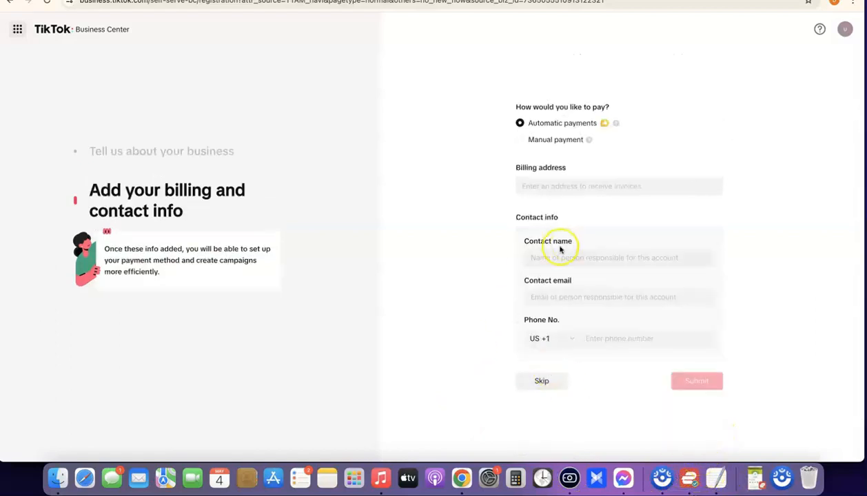
# Check the explanation of automatic payments and set the billing address's state or province to Wyoming
pyautogui.moveTo(616, 129)
pyautogui.click(670, 121)
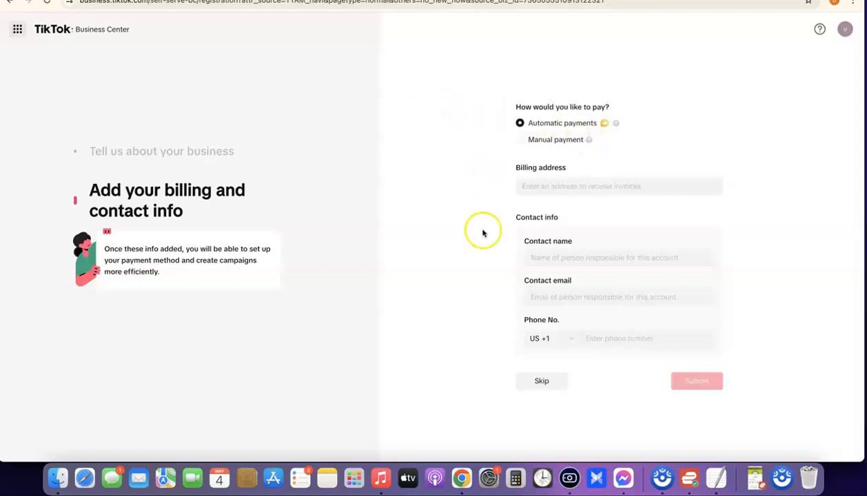
pyautogui.click(565, 189)
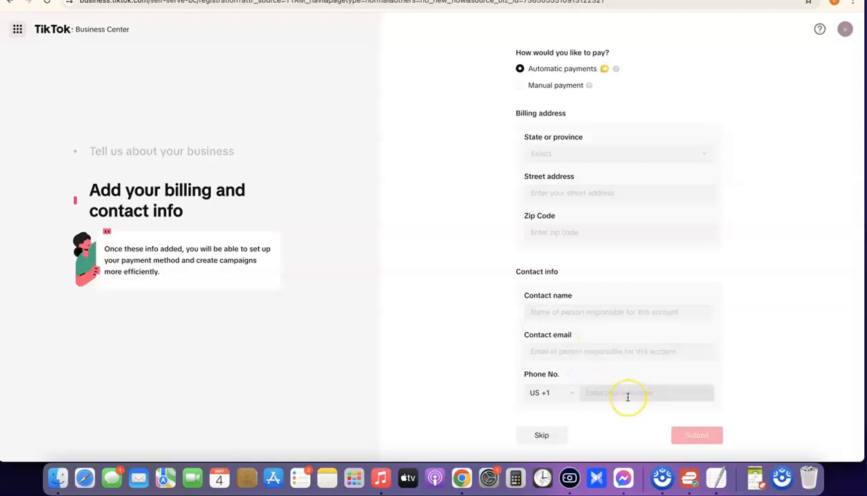
pyautogui.click(603, 153)
pyautogui.scroll(-2, 569, 214)
pyautogui.scroll(-15, 569, 213)
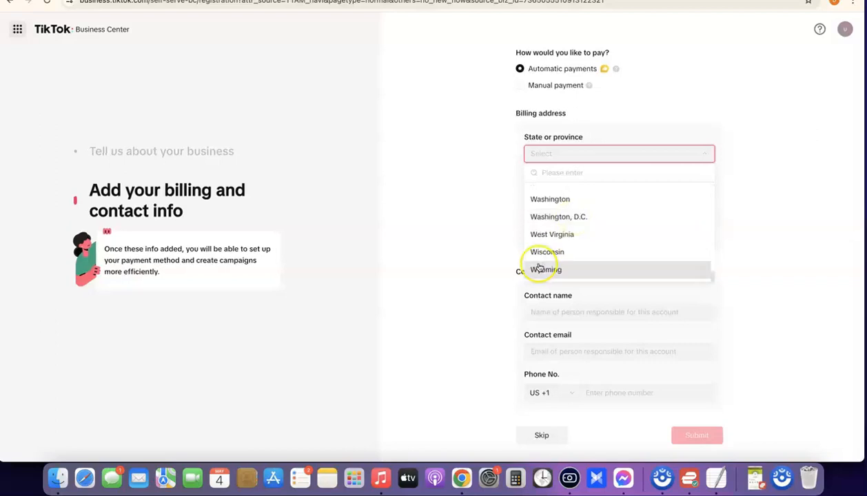
pyautogui.click(540, 268)
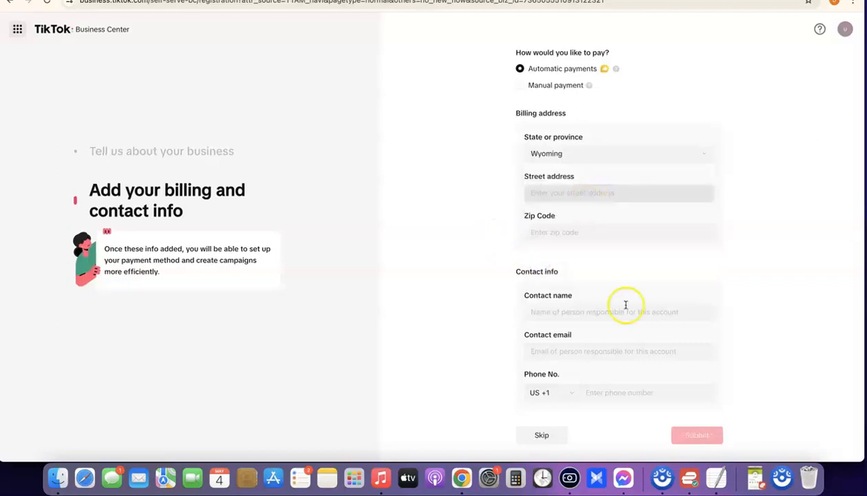
# Copy the street address from the text note into the billing address and enter the zip code
pyautogui.click(716, 478)
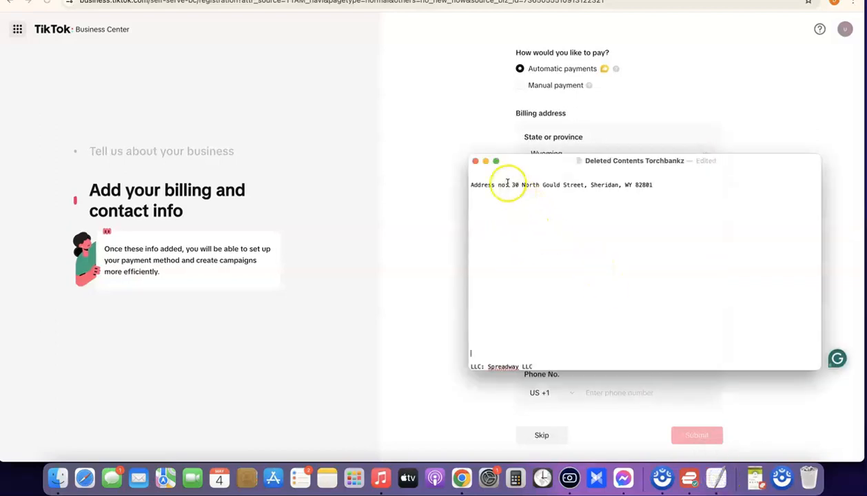
pyautogui.moveTo(511, 184); pyautogui.dragTo(521, 185)
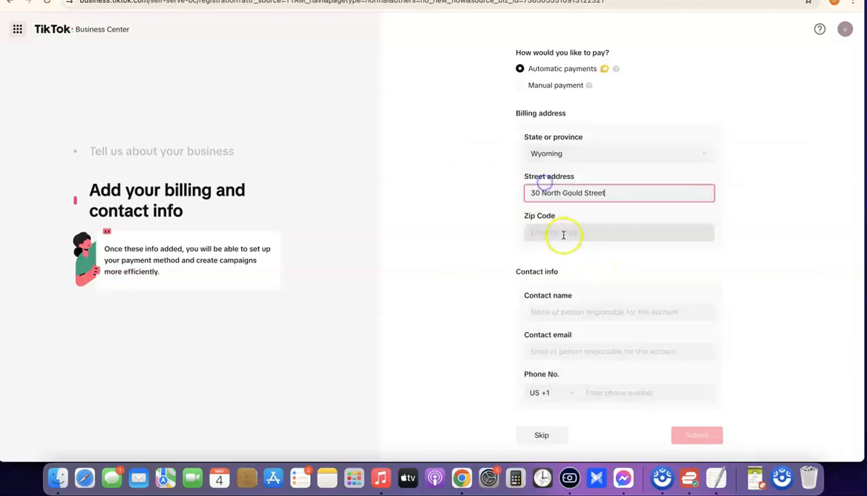
pyautogui.click(563, 232)
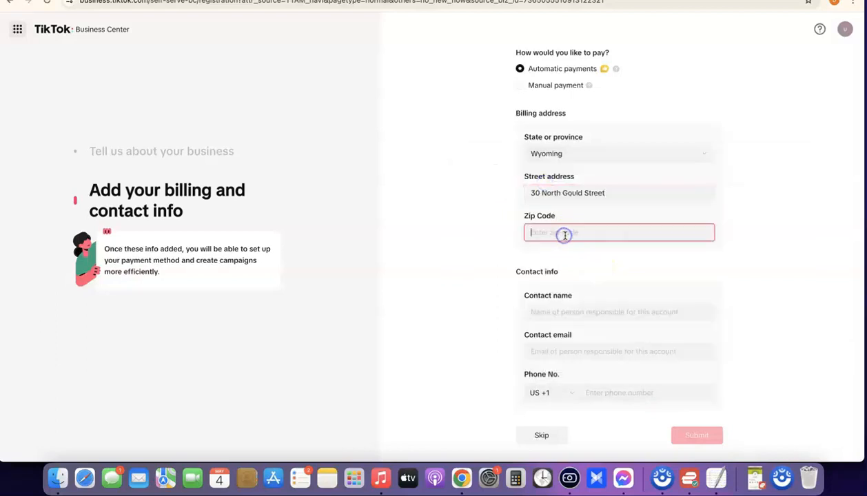
pyautogui.write('82801')
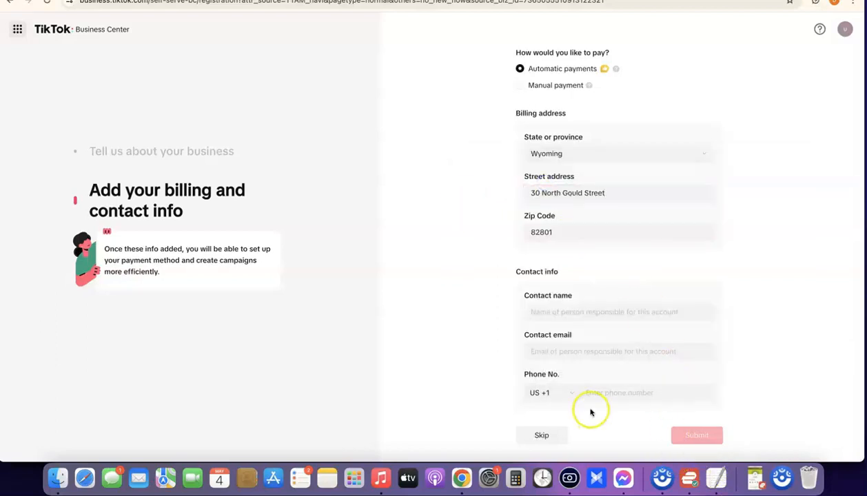
# Fill in the contact's name, email and phone number and submit the billing and contact info
pyautogui.click(578, 312)
pyautogui.click(615, 354)
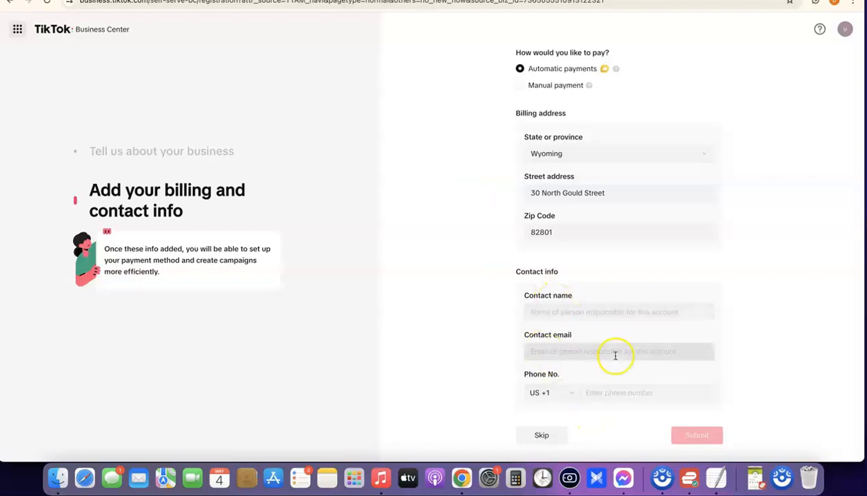
pyautogui.click(614, 395)
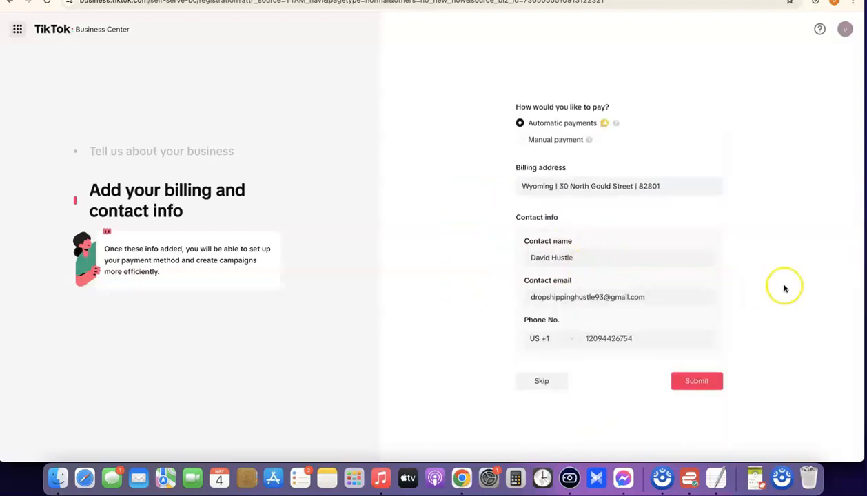
pyautogui.click(700, 382)
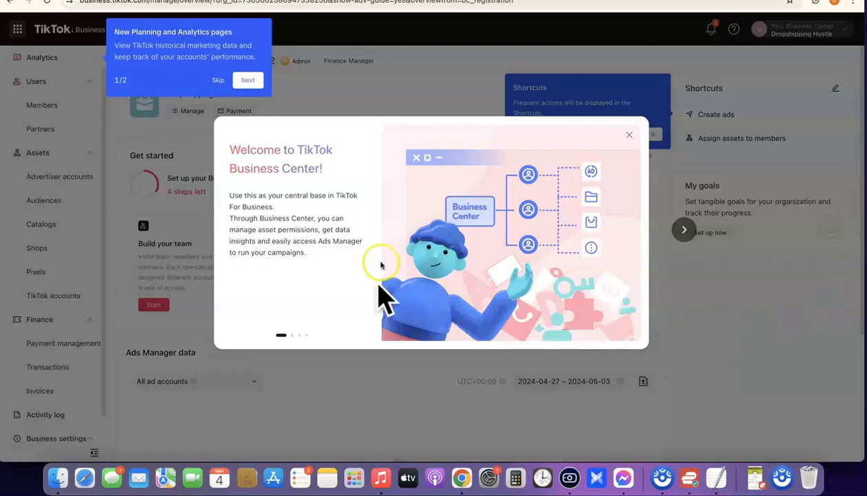
# Dismiss the Business Center welcome dialog and skip the tip about the new Planning and Analytics pages
pyautogui.click(628, 134)
pyautogui.click(642, 133)
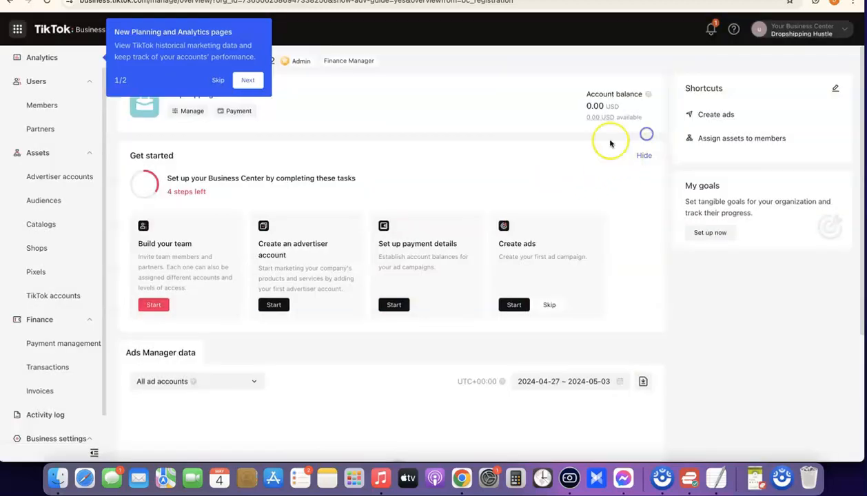
pyautogui.click(218, 81)
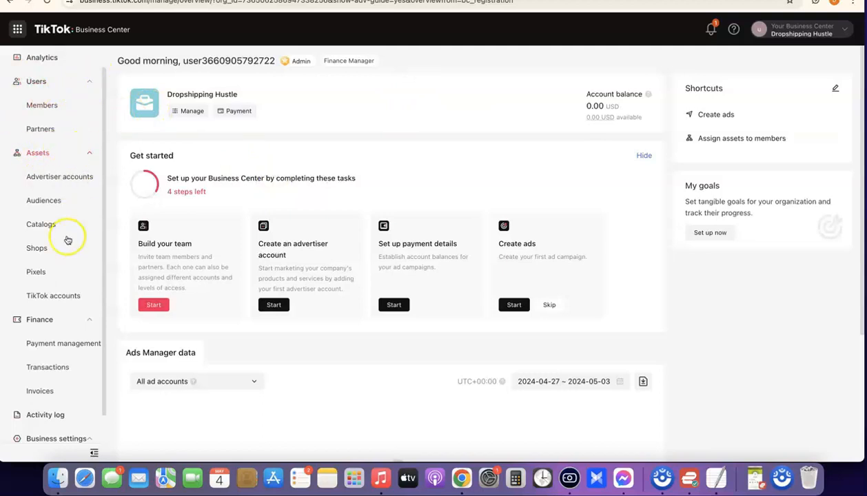
pyautogui.scroll(-2, 55, 228)
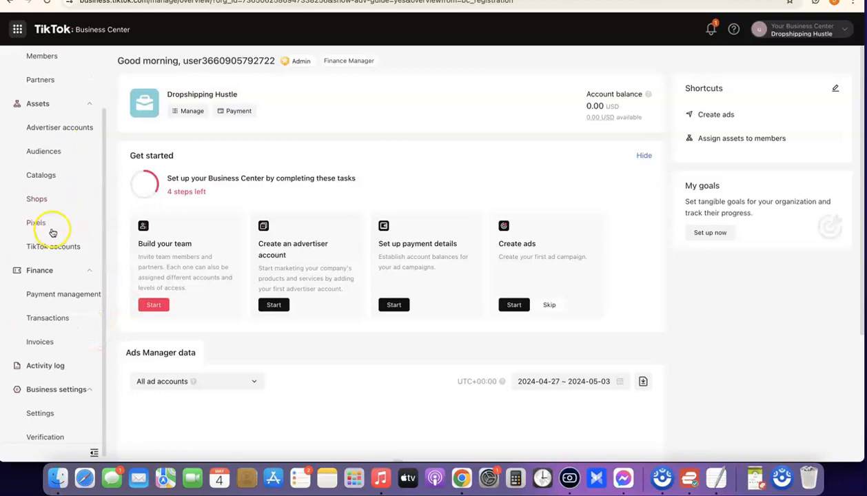